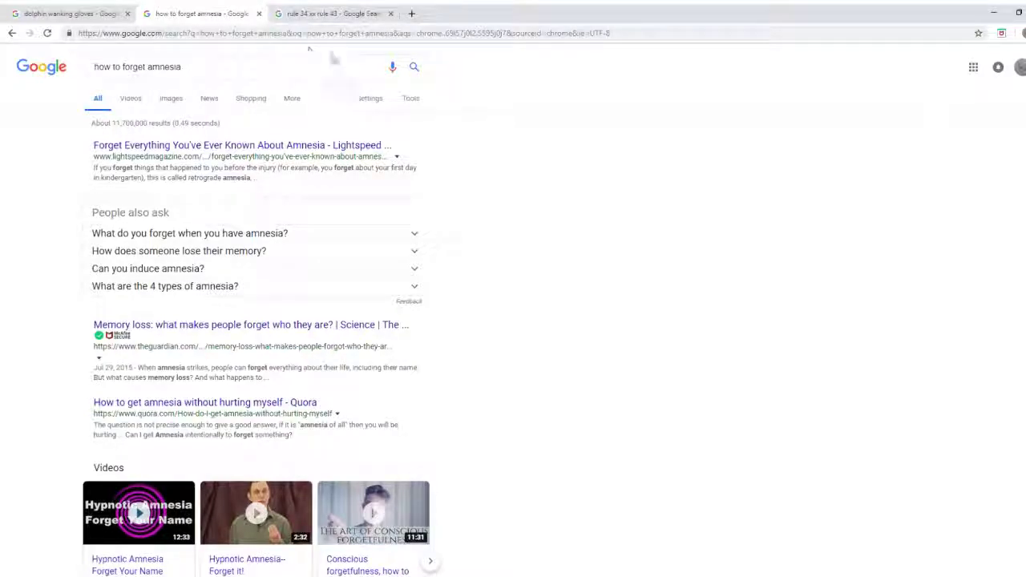
- Open a new browser tab and load YouTube from its shortcut tile
click(412, 14)
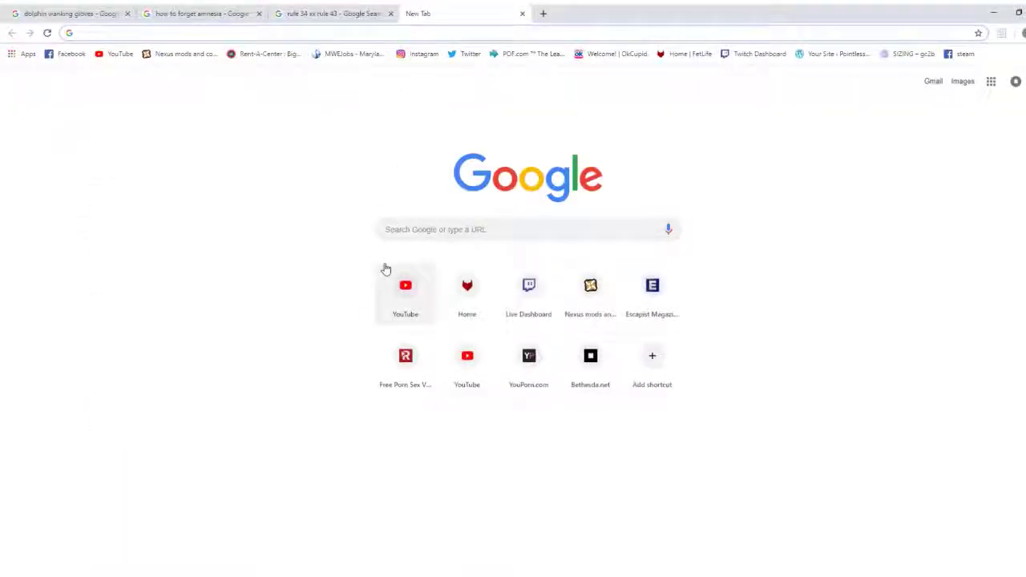
click(392, 291)
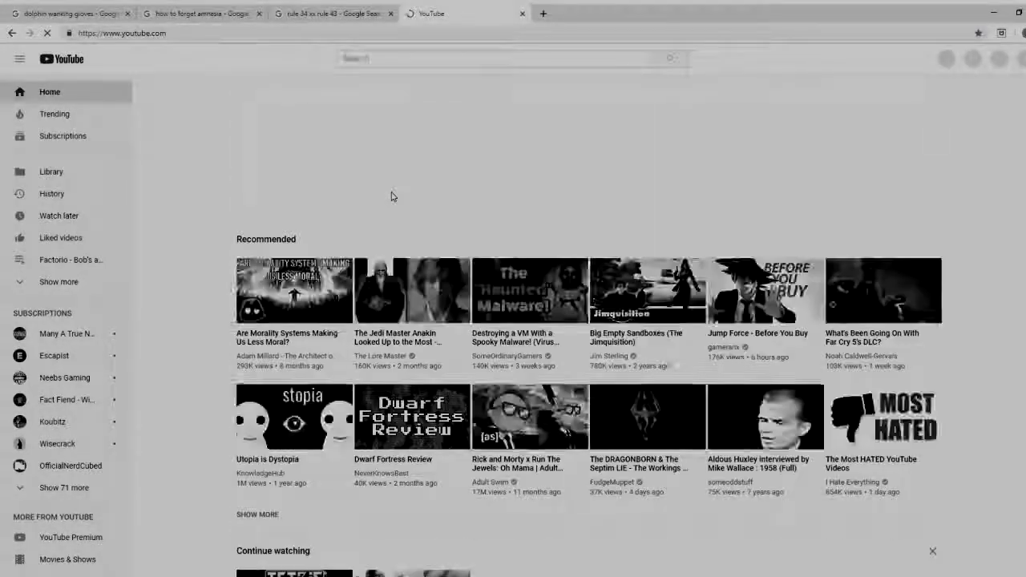
- Search YouTube for 'Youtube Is Dead'
click(391, 58)
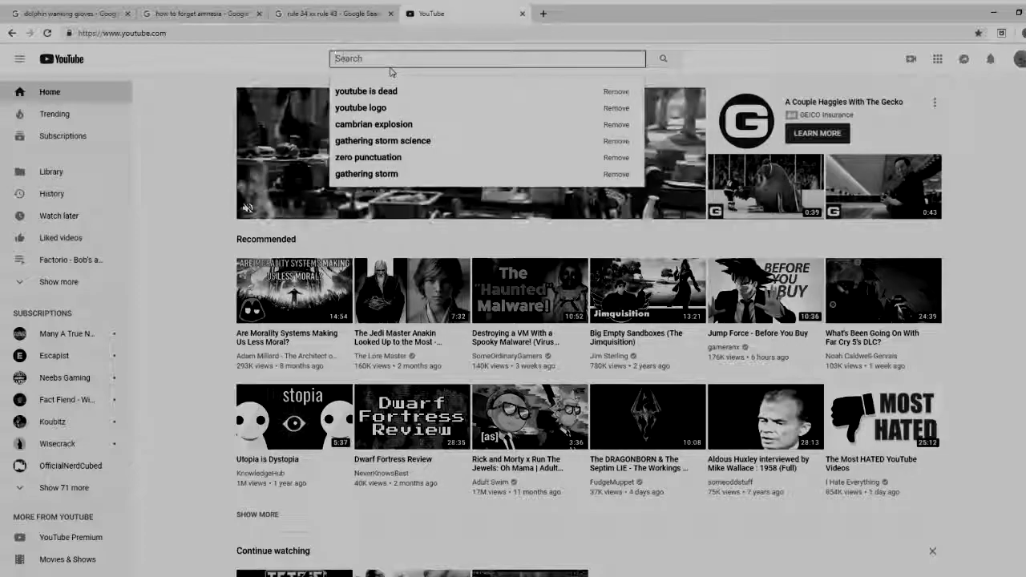
text(You)
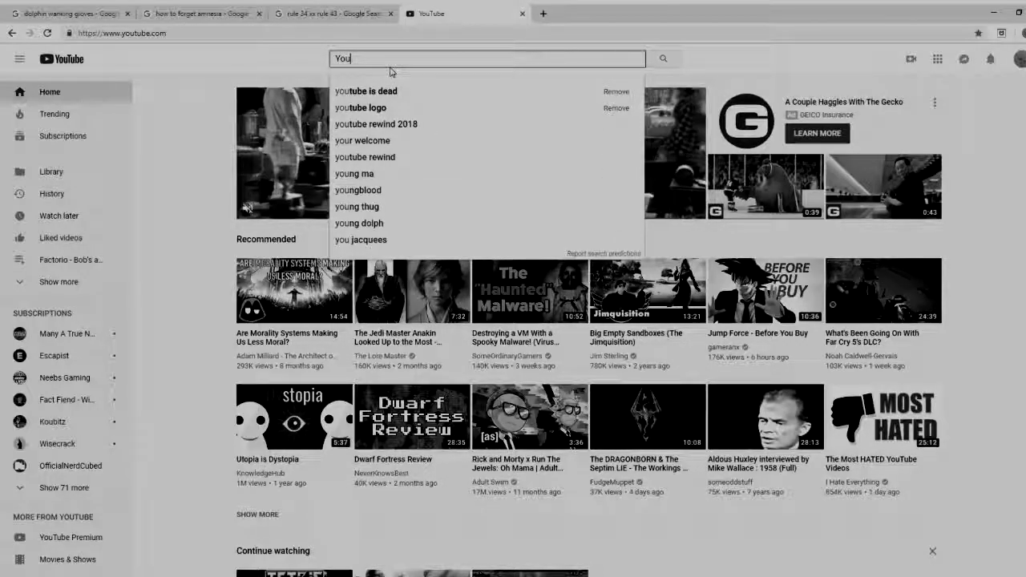
text(tube)
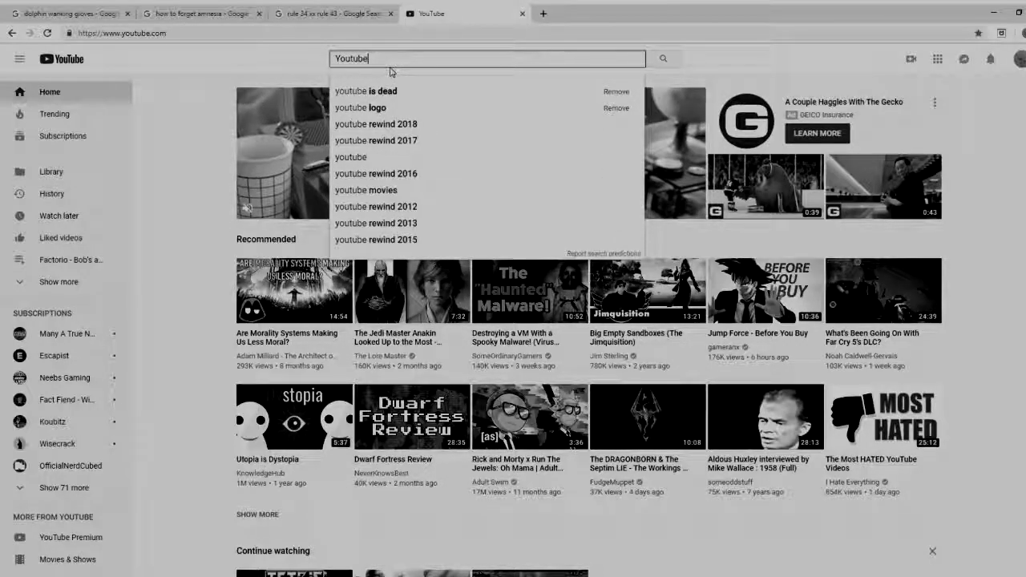
text( Is)
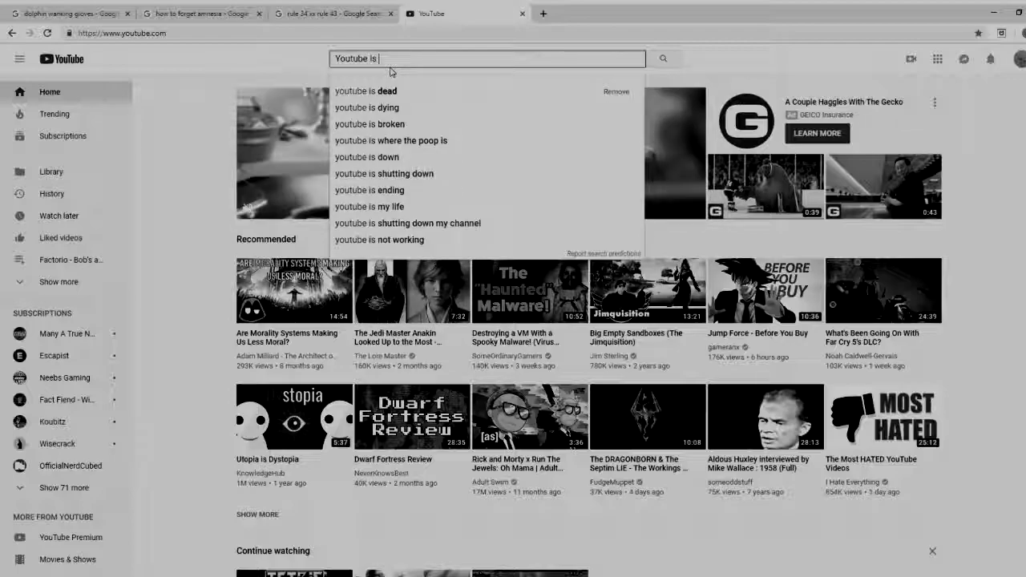
text( Dead)
key(Return)
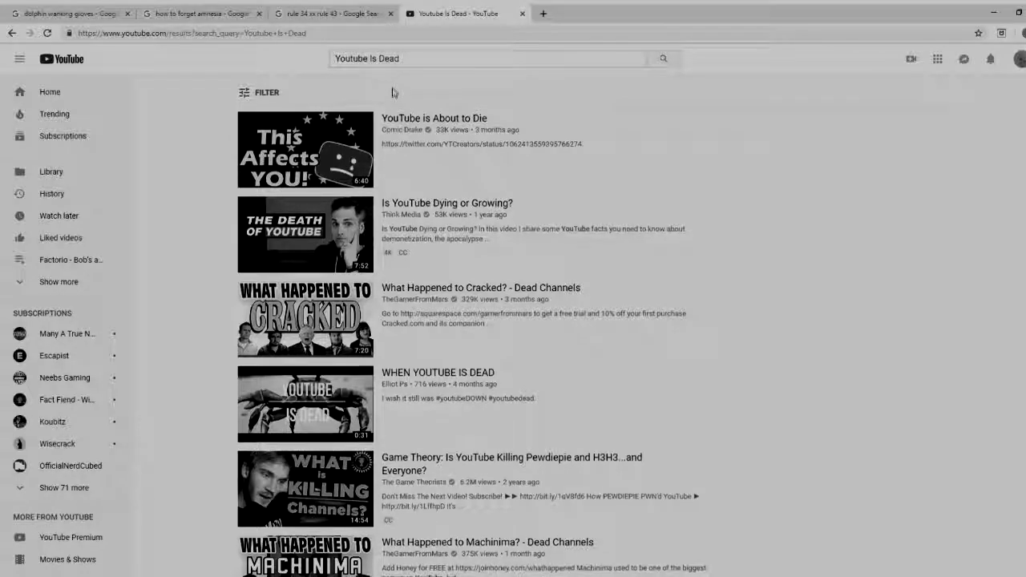
scroll(364, 138, down, 1)
scroll(231, 218, down, 1)
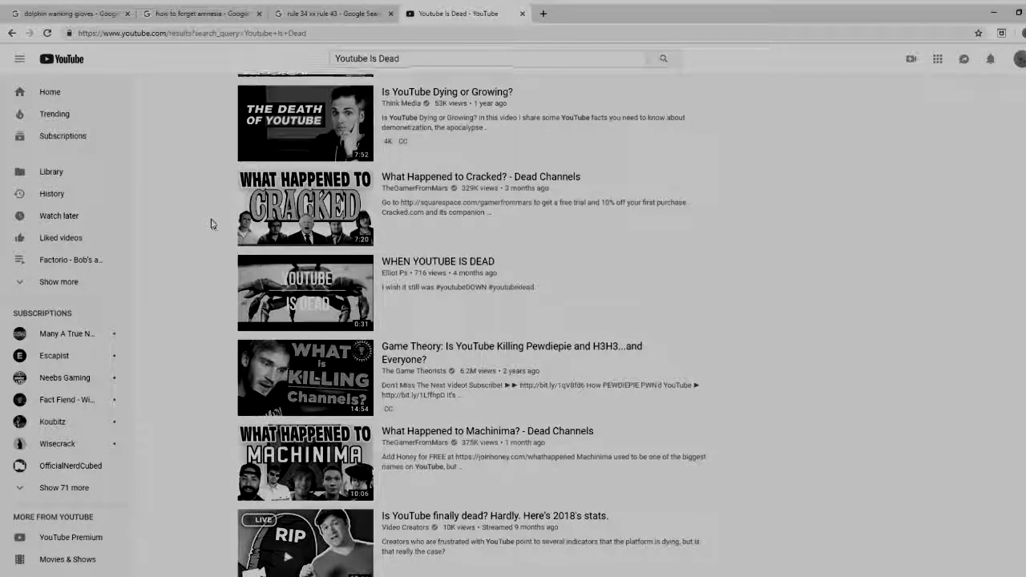
scroll(211, 223, down, 2)
scroll(211, 224, down, 1)
scroll(211, 224, down, 1)
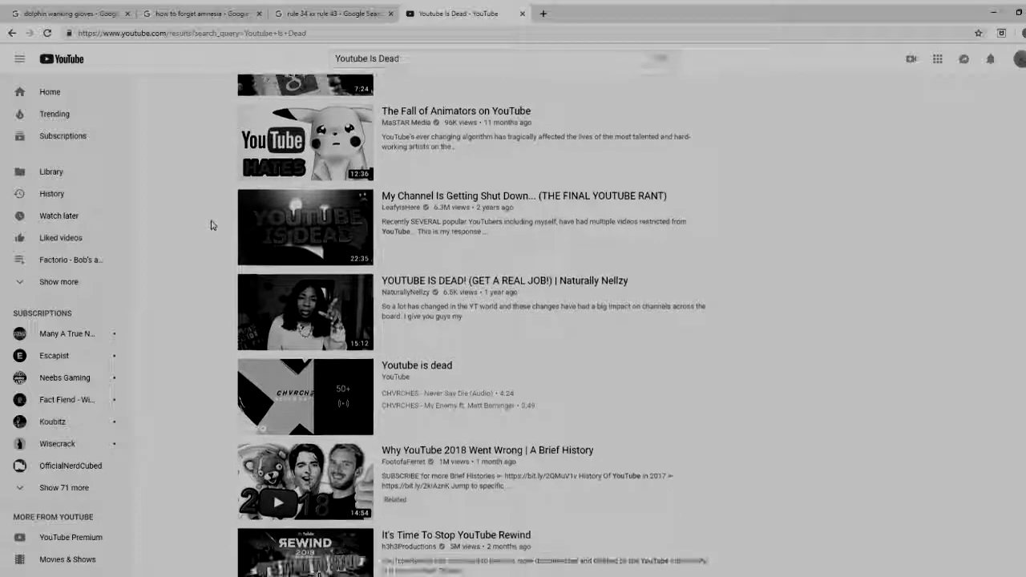
scroll(211, 225, down, 1)
scroll(211, 226, down, 2)
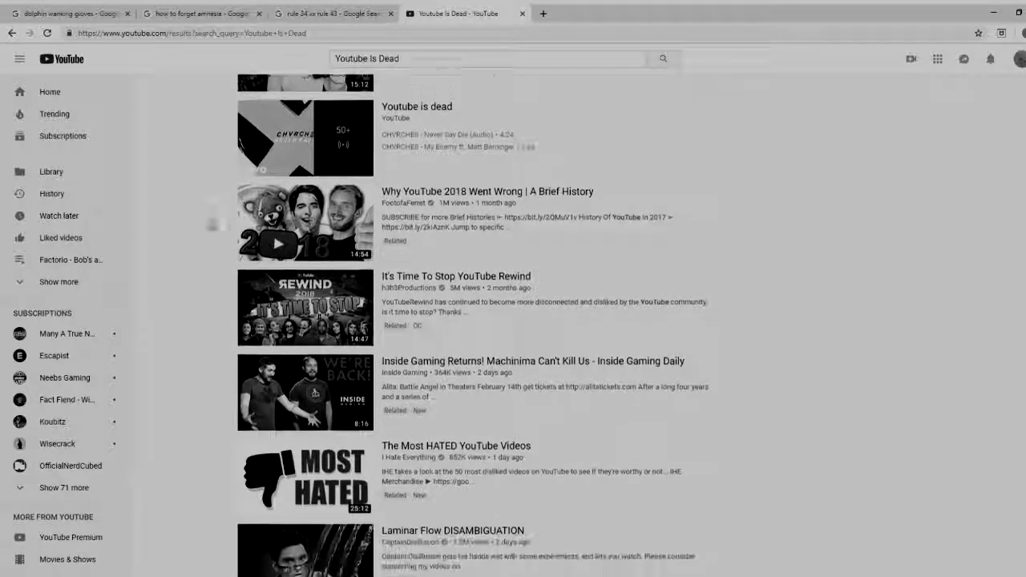
scroll(211, 225, down, 2)
scroll(211, 225, down, 1)
scroll(211, 225, down, 1)
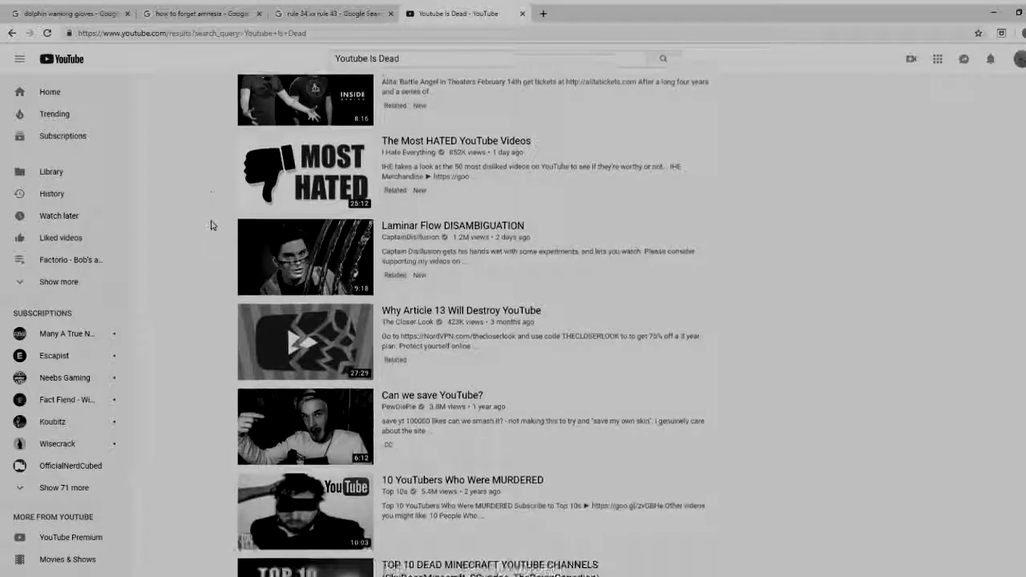
scroll(211, 225, down, 1)
scroll(211, 225, down, 1)
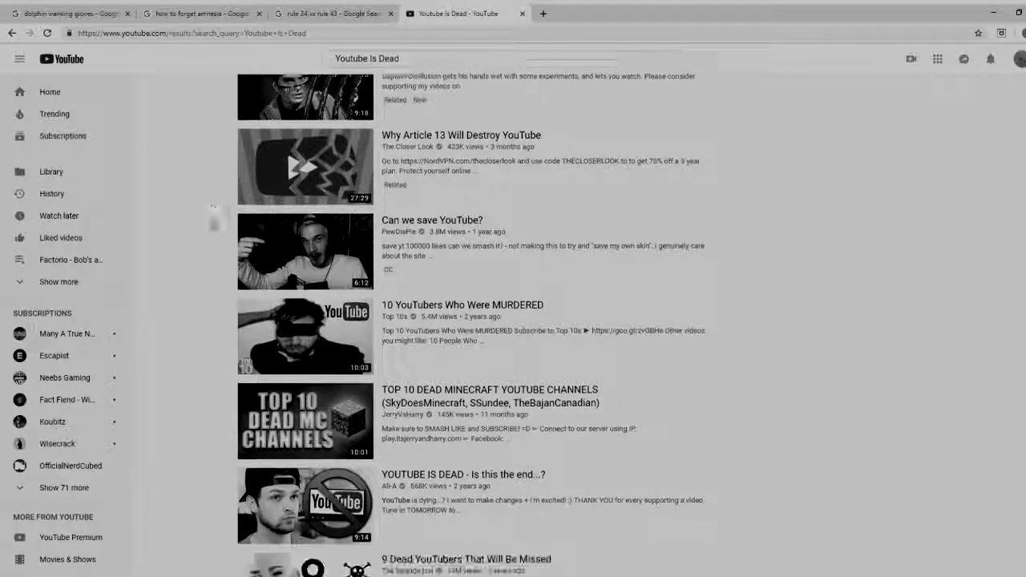
scroll(211, 225, down, 1)
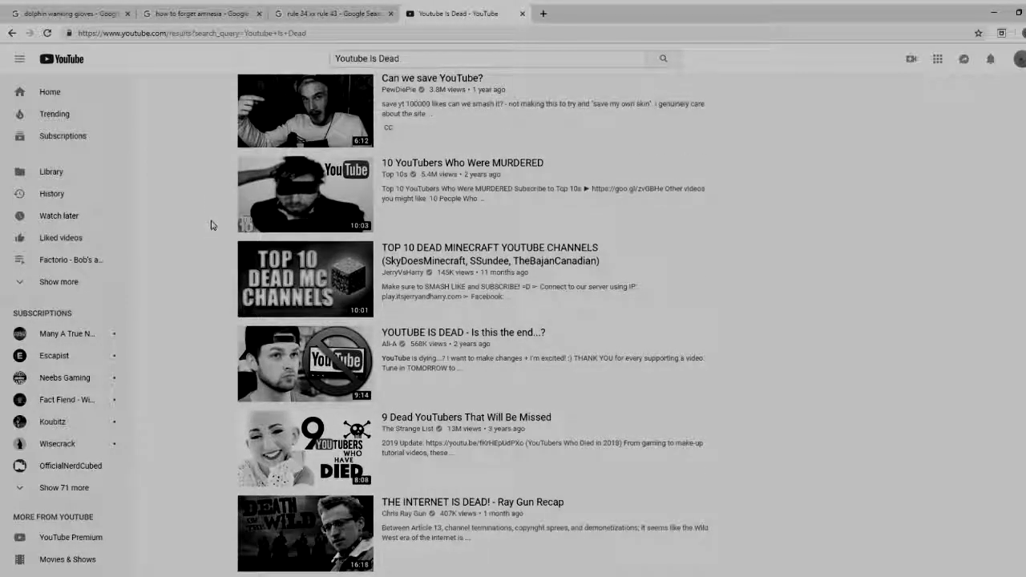
scroll(211, 226, down, 1)
scroll(211, 225, down, 1)
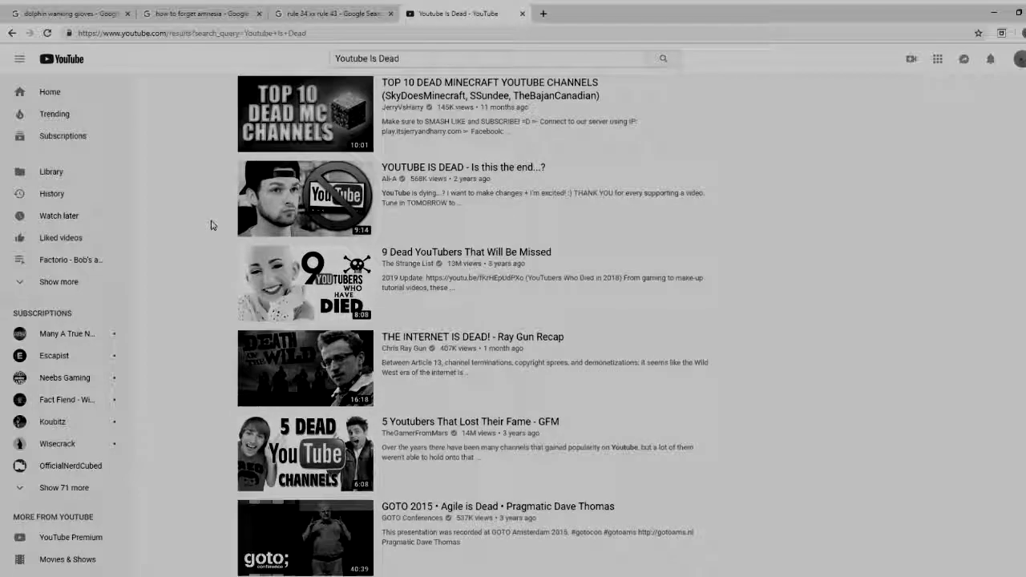
scroll(211, 225, down, 1)
scroll(211, 225, down, 1)
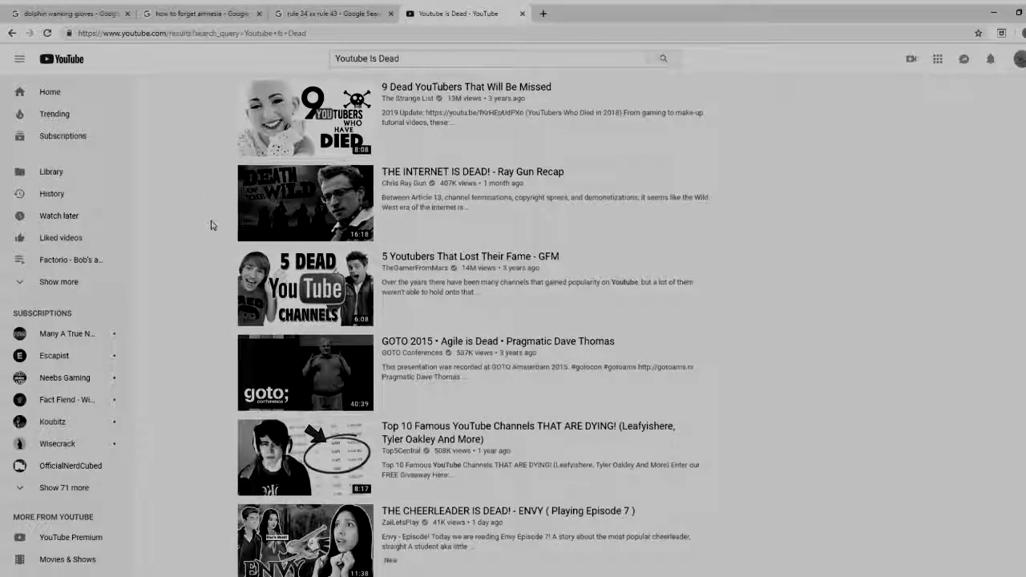
scroll(211, 225, down, 1)
scroll(210, 225, down, 1)
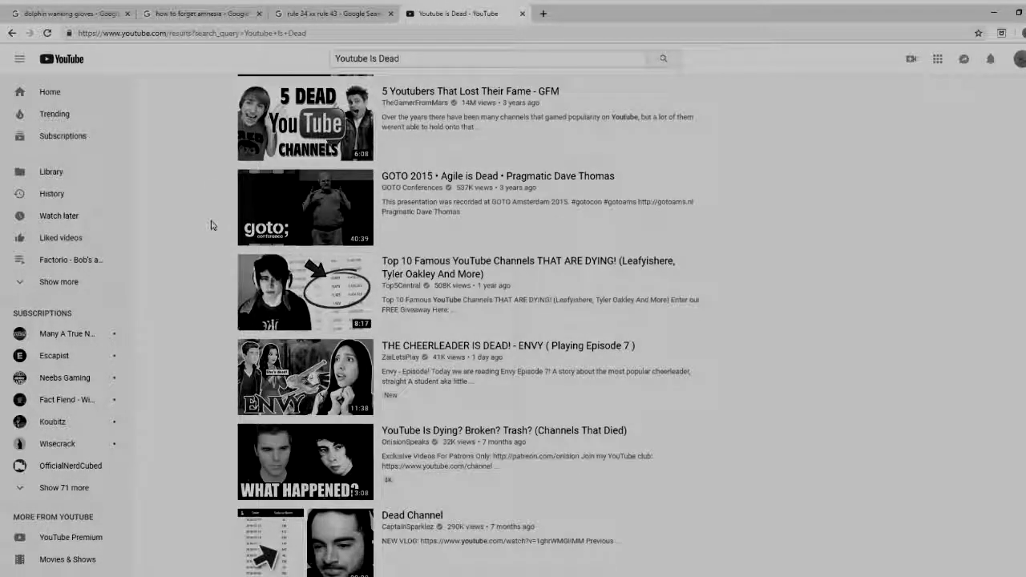
scroll(211, 225, down, 1)
scroll(211, 225, down, 1)
scroll(211, 225, down, 1)
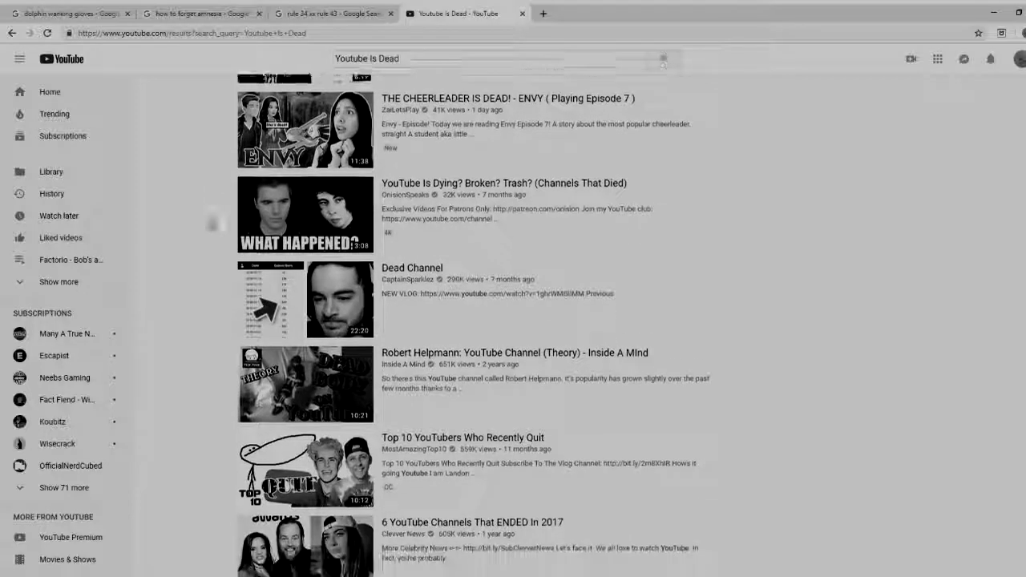
scroll(211, 223, down, 1)
scroll(211, 223, down, 1)
scroll(211, 223, down, 1)
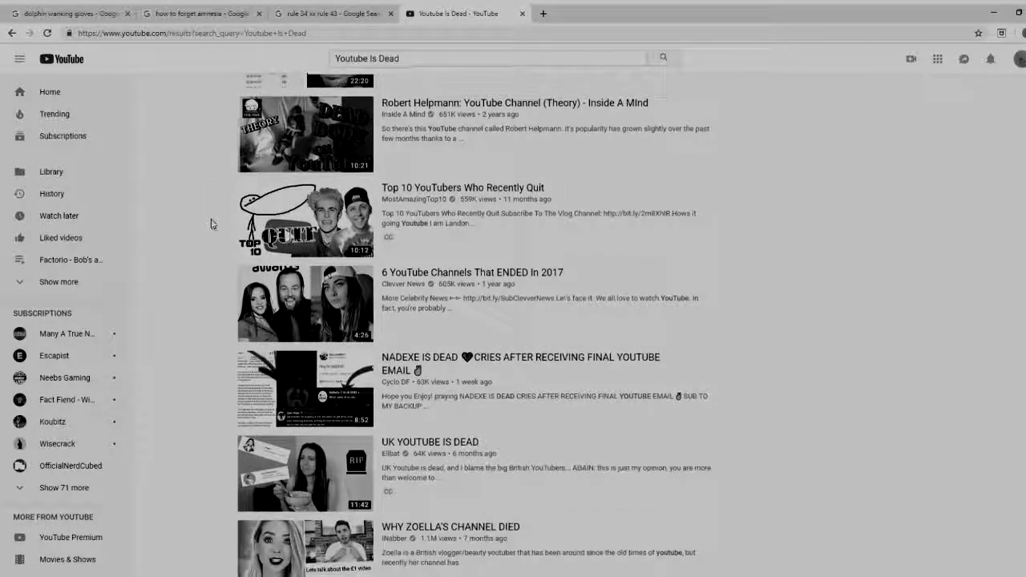
scroll(211, 224, down, 1)
scroll(211, 224, down, 1)
scroll(212, 225, down, 1)
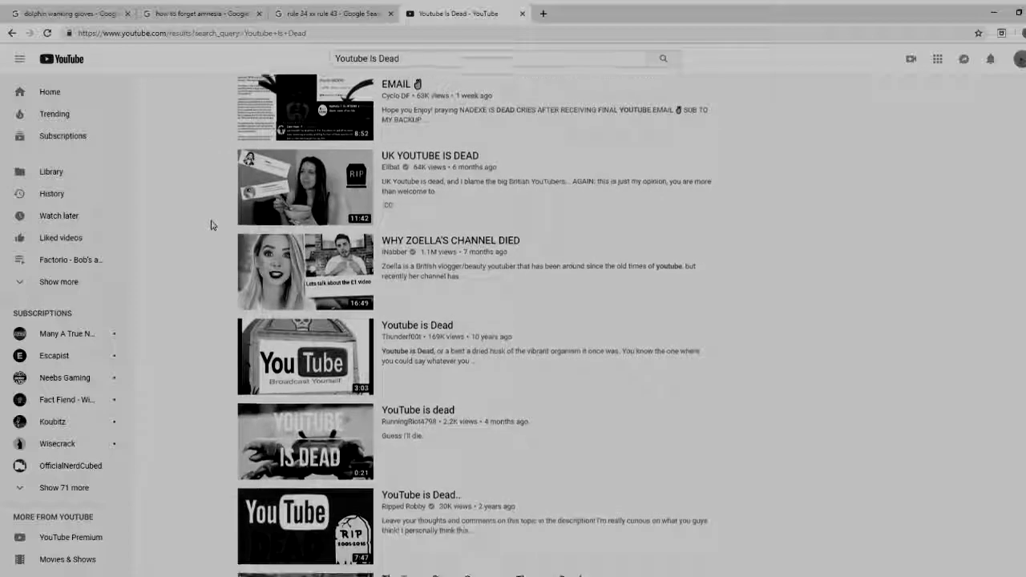
scroll(211, 225, down, 1)
scroll(211, 226, down, 1)
scroll(211, 226, down, 1)
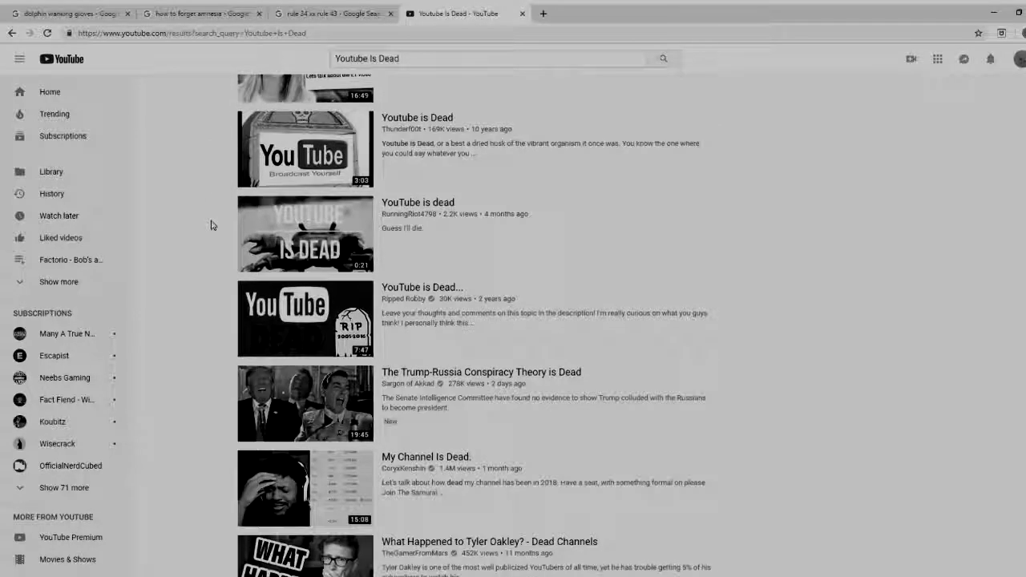
scroll(211, 225, down, 1)
scroll(211, 226, down, 1)
scroll(211, 225, down, 1)
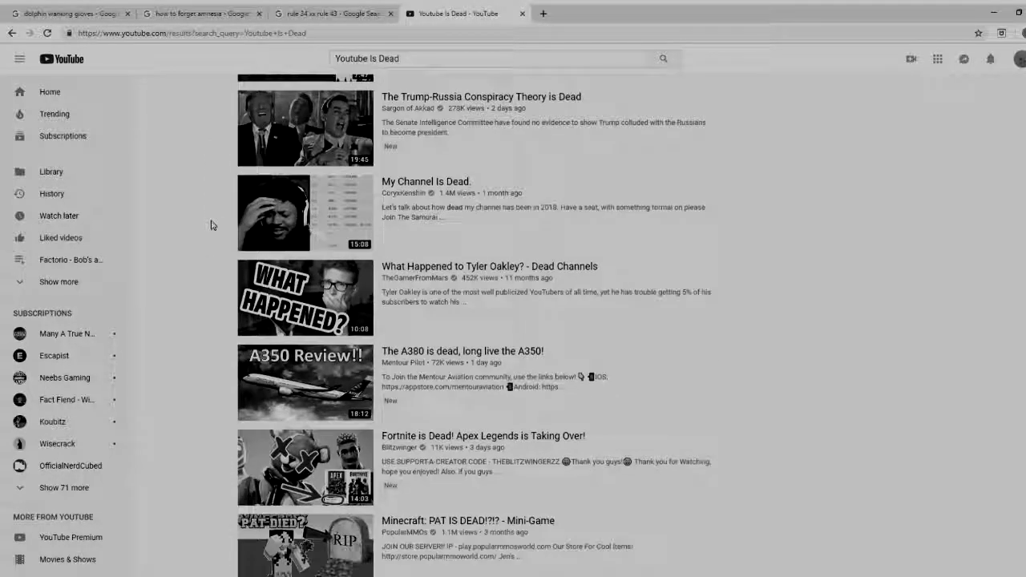
scroll(211, 225, down, 1)
scroll(211, 225, down, 1)
scroll(211, 225, down, 1)
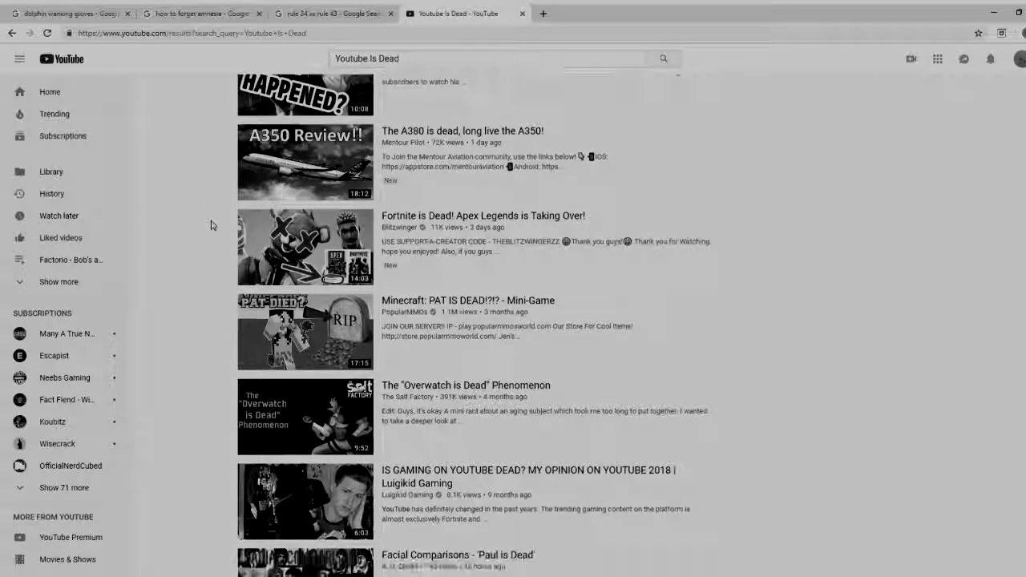
scroll(212, 223, down, 2)
scroll(213, 223, down, 1)
scroll(212, 223, down, 1)
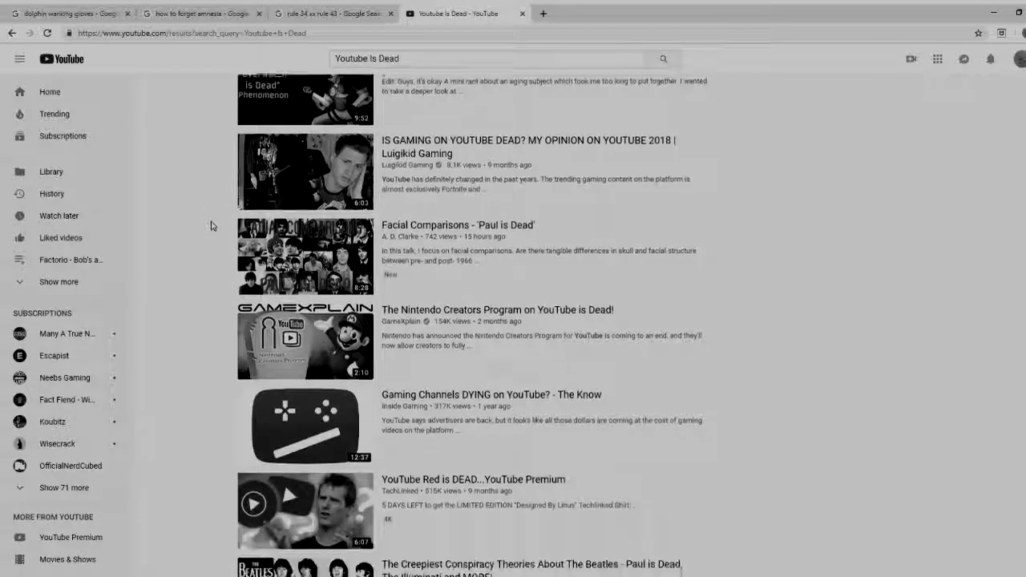
scroll(212, 222, down, 1)
scroll(212, 220, down, 1)
scroll(212, 221, down, 1)
scroll(213, 223, down, 2)
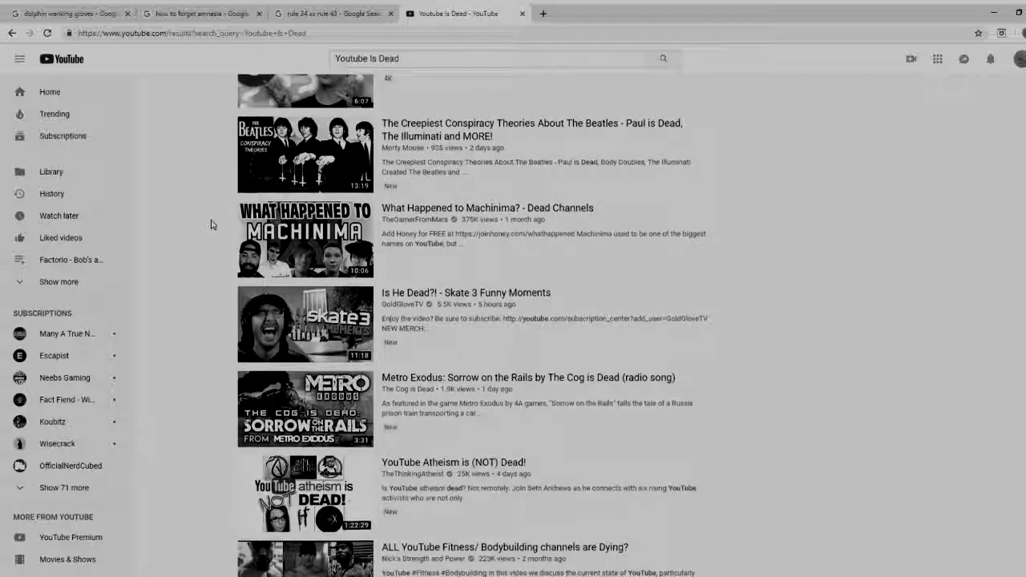
scroll(213, 223, down, 2)
scroll(212, 223, down, 1)
scroll(213, 224, down, 1)
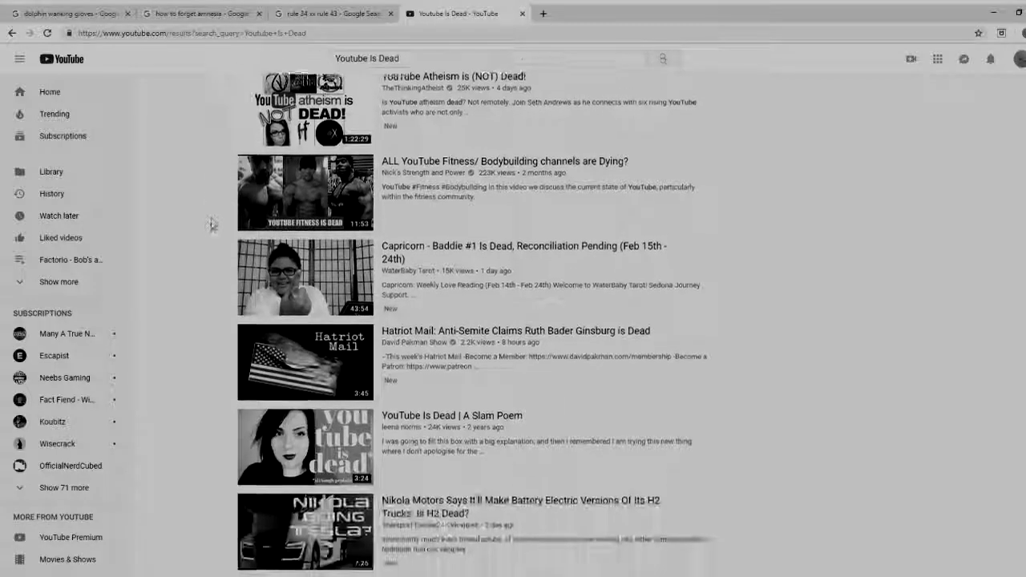
scroll(212, 225, down, 1)
scroll(213, 224, down, 1)
scroll(212, 225, down, 1)
scroll(212, 224, down, 1)
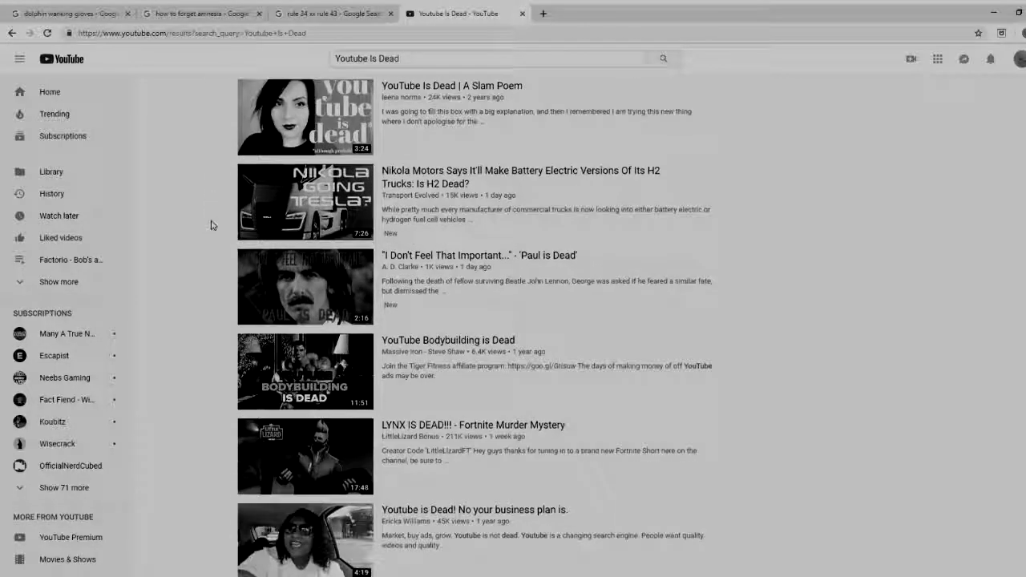
scroll(213, 225, down, 1)
scroll(212, 225, down, 3)
scroll(213, 225, down, 2)
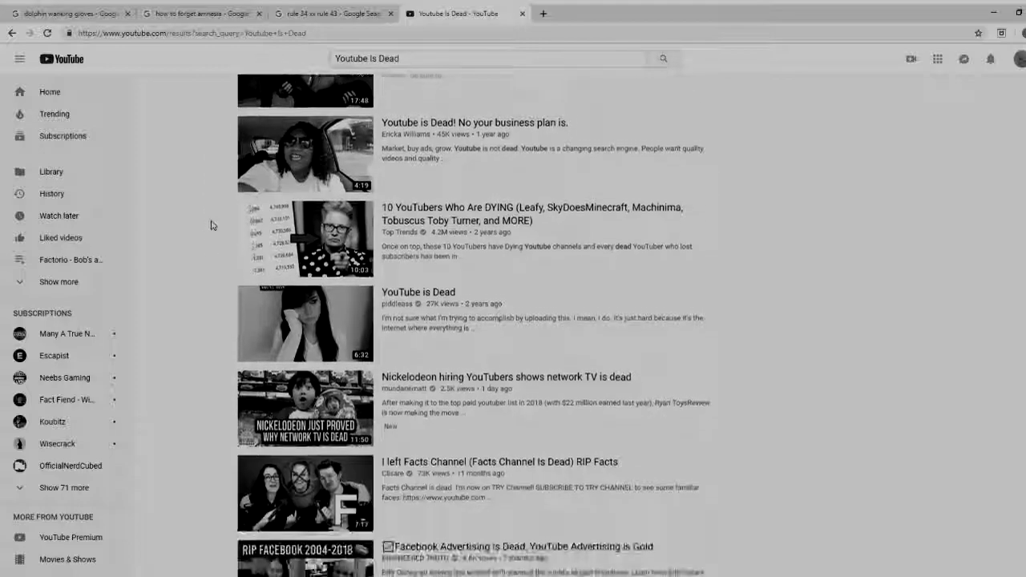
scroll(211, 225, down, 1)
scroll(211, 225, down, 1)
scroll(211, 225, down, 2)
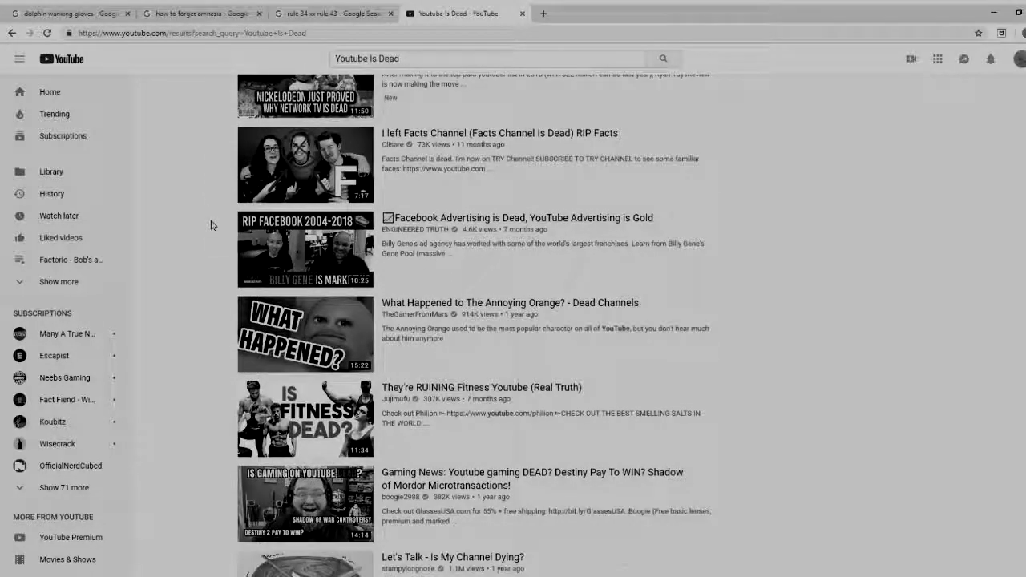
scroll(212, 225, down, 2)
scroll(212, 225, down, 1)
scroll(211, 226, down, 1)
scroll(212, 225, down, 1)
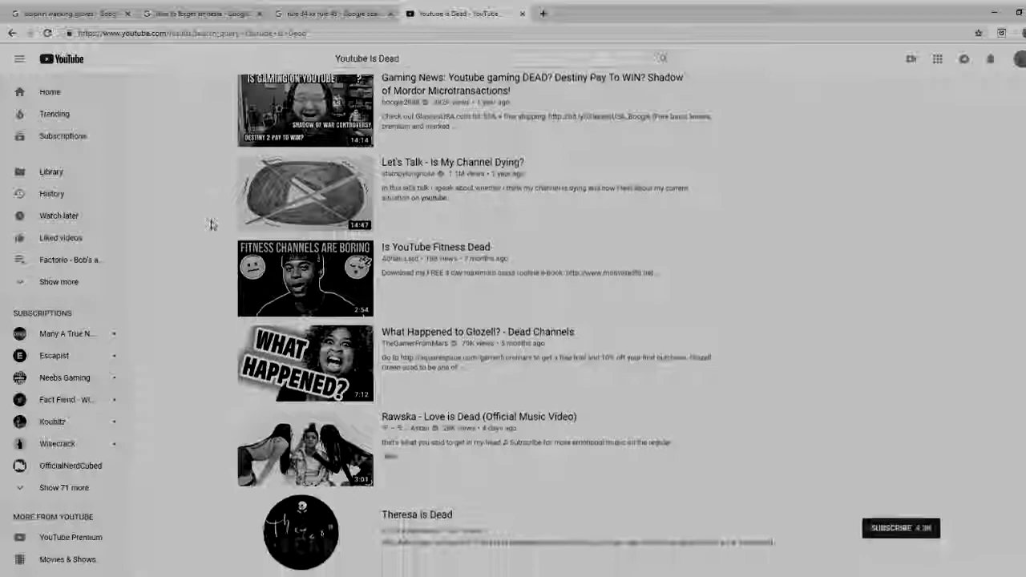
scroll(211, 225, down, 2)
scroll(211, 224, down, 2)
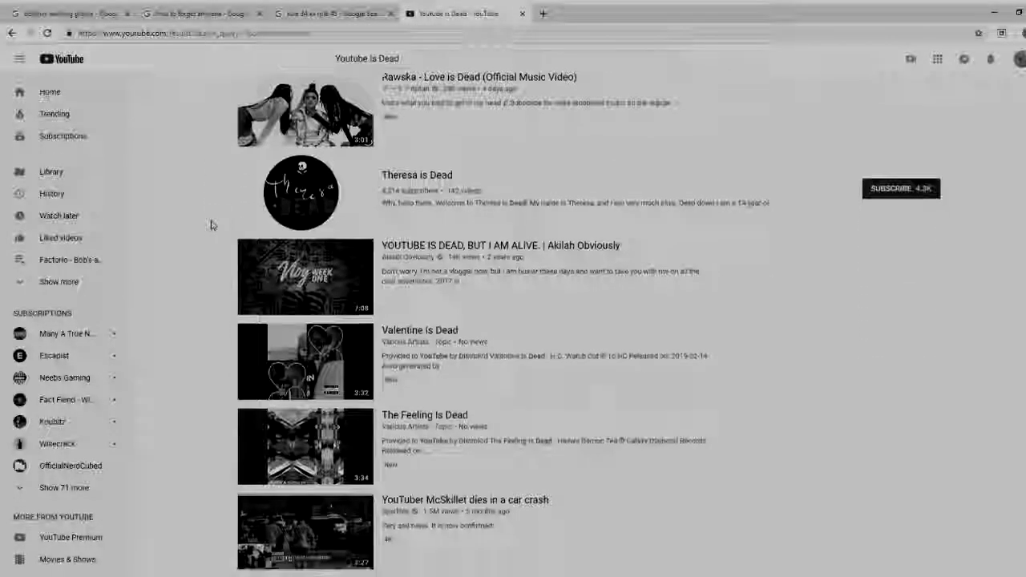
scroll(212, 226, down, 2)
scroll(212, 225, down, 2)
scroll(212, 226, down, 1)
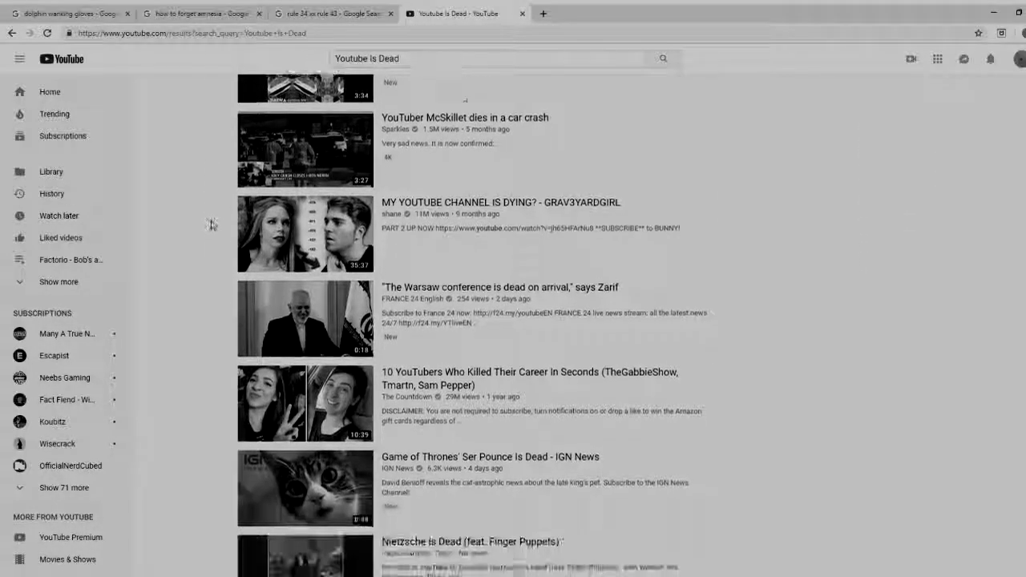
scroll(212, 226, down, 2)
scroll(212, 225, down, 2)
scroll(211, 225, down, 1)
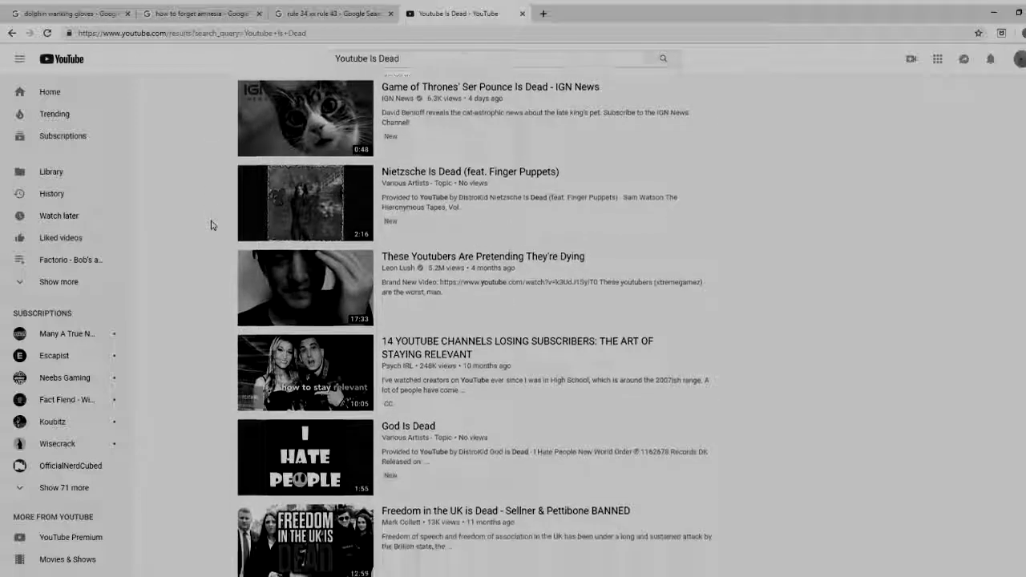
scroll(211, 225, down, 1)
scroll(212, 225, down, 1)
scroll(212, 225, down, 1)
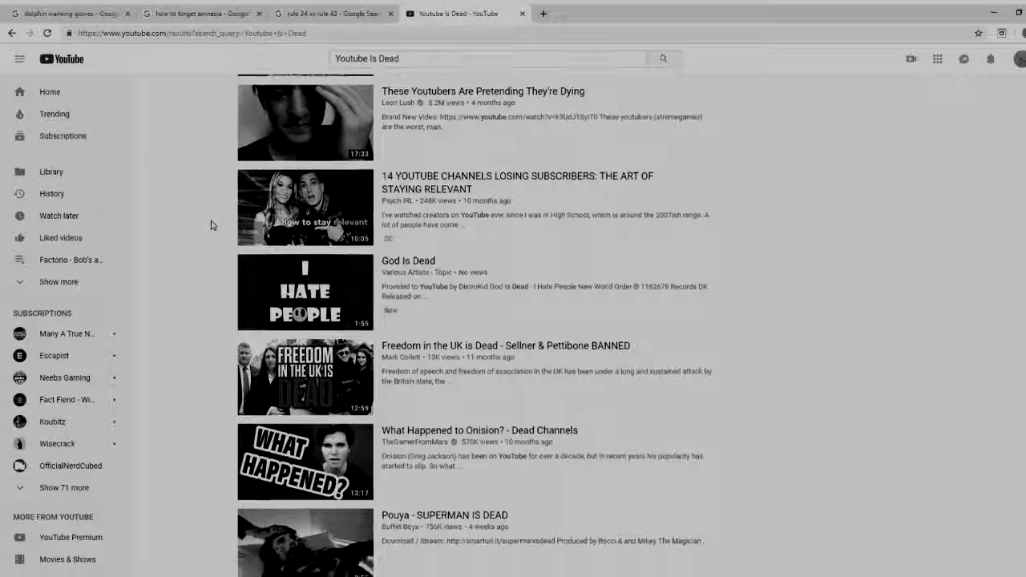
scroll(212, 226, down, 1)
scroll(212, 225, down, 1)
scroll(212, 225, down, 1)
scroll(211, 225, down, 1)
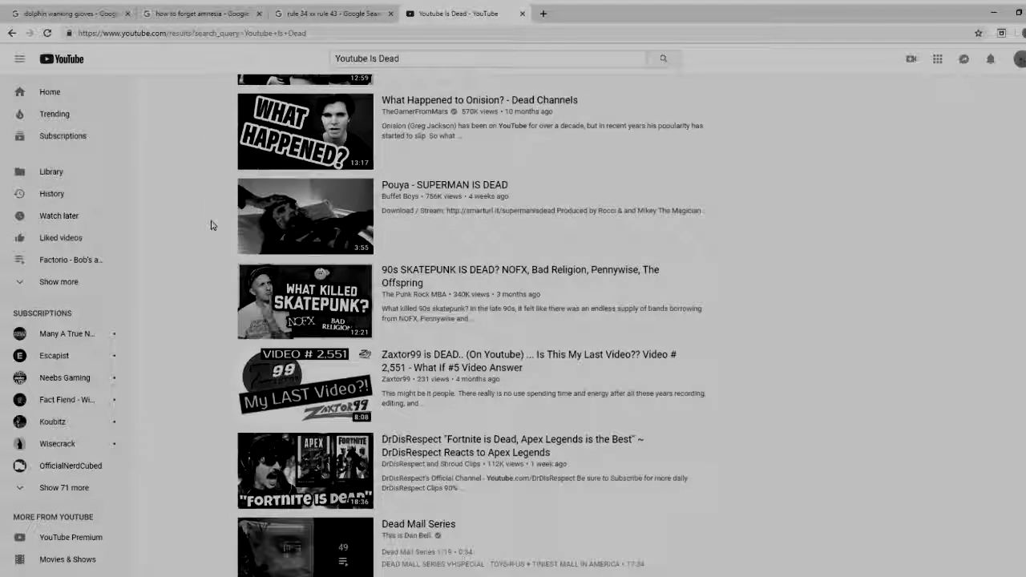
scroll(211, 225, down, 2)
scroll(212, 226, down, 1)
scroll(212, 225, down, 1)
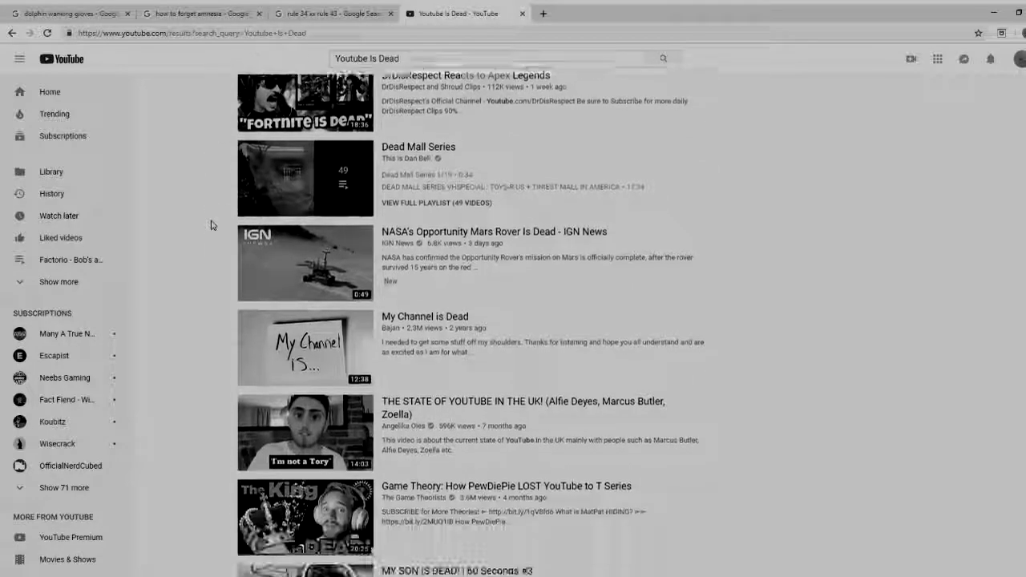
scroll(211, 225, down, 1)
scroll(212, 226, down, 1)
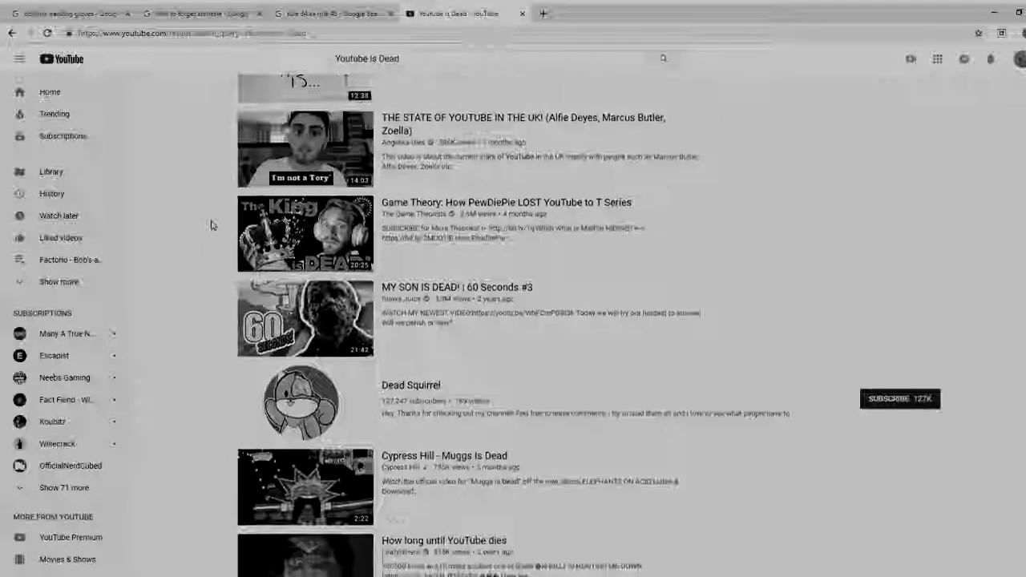
scroll(212, 225, down, 1)
scroll(211, 226, down, 1)
scroll(212, 225, down, 1)
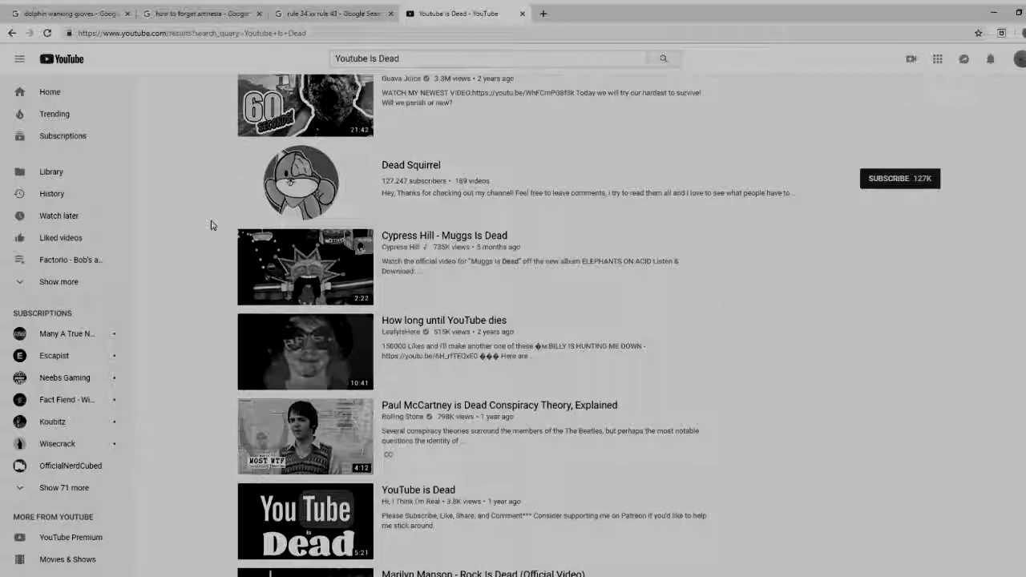
scroll(212, 225, down, 1)
scroll(212, 225, down, 1)
scroll(211, 225, down, 1)
scroll(211, 225, down, 1)
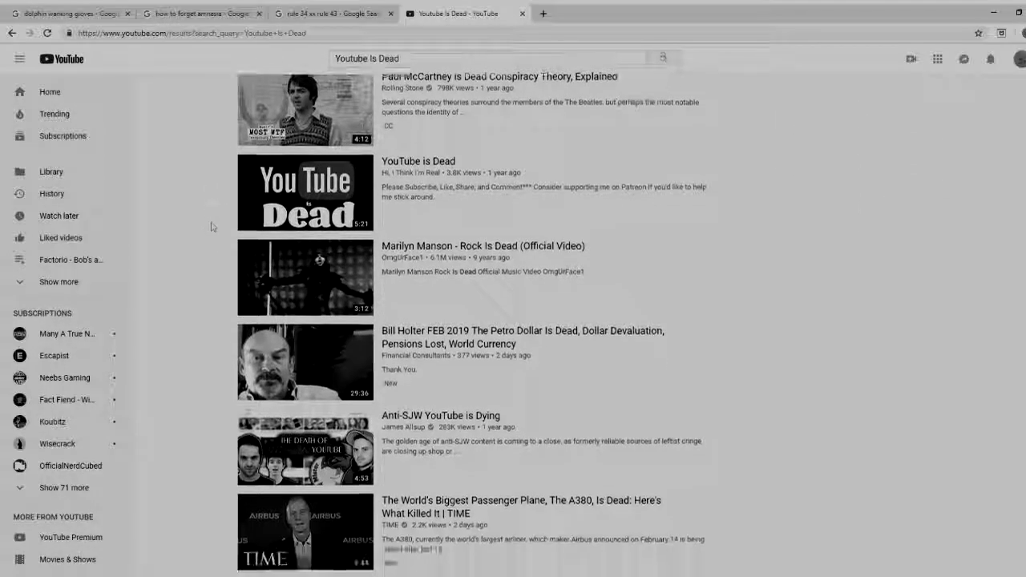
scroll(212, 225, down, 1)
scroll(211, 225, down, 1)
scroll(212, 225, down, 1)
scroll(212, 226, down, 1)
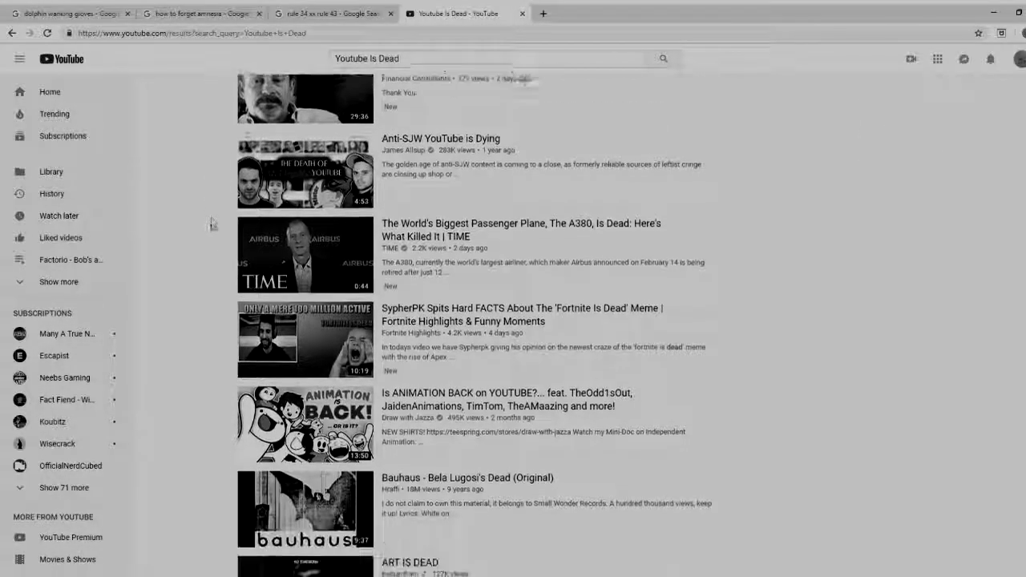
scroll(212, 226, down, 2)
scroll(212, 225, down, 1)
scroll(212, 225, down, 1)
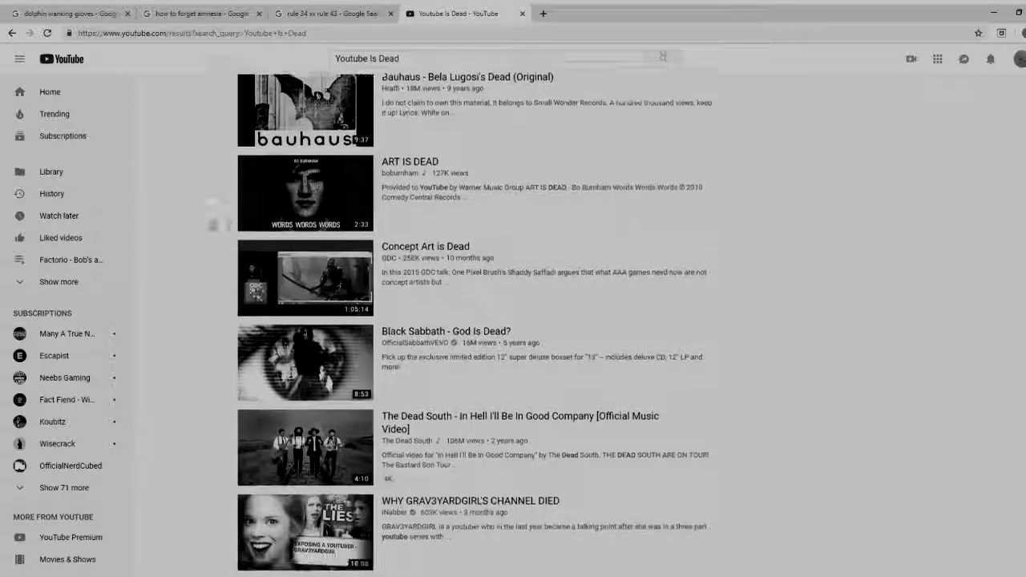
scroll(212, 225, down, 1)
scroll(212, 225, down, 1)
scroll(212, 225, down, 2)
scroll(212, 225, down, 1)
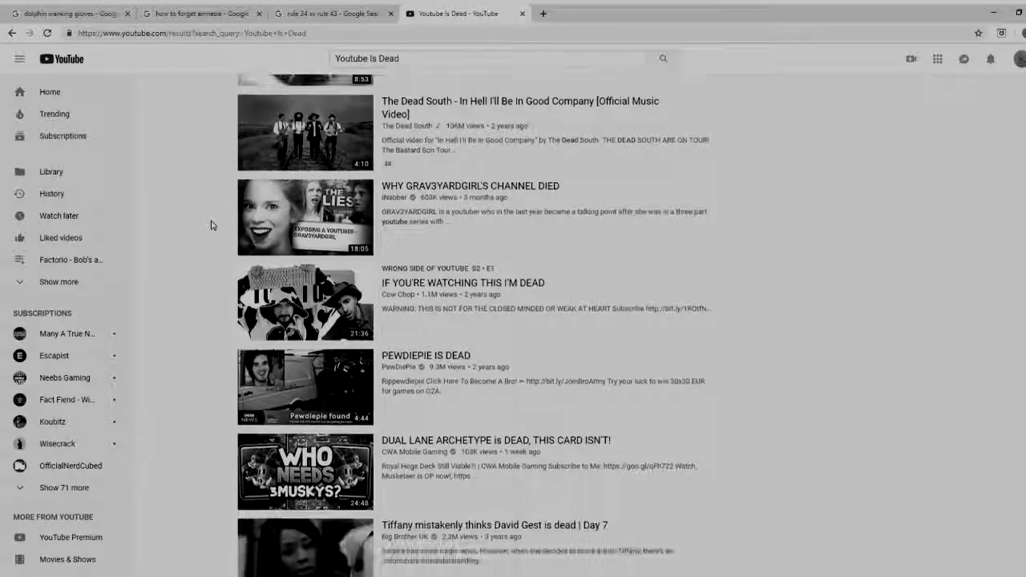
scroll(211, 225, down, 1)
scroll(212, 226, down, 1)
scroll(212, 226, down, 1)
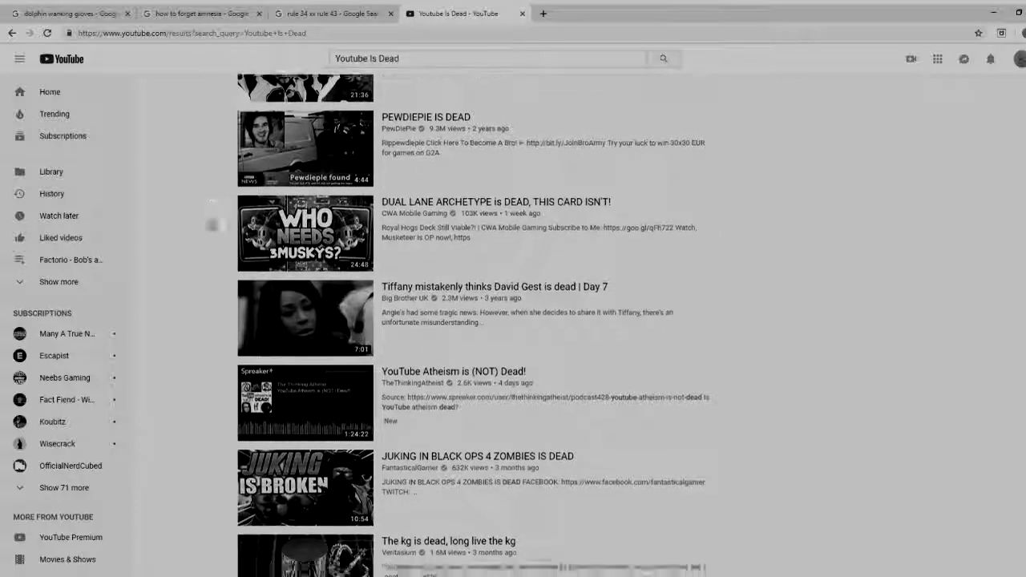
scroll(211, 225, down, 2)
scroll(212, 225, down, 1)
scroll(211, 226, down, 2)
scroll(212, 226, down, 1)
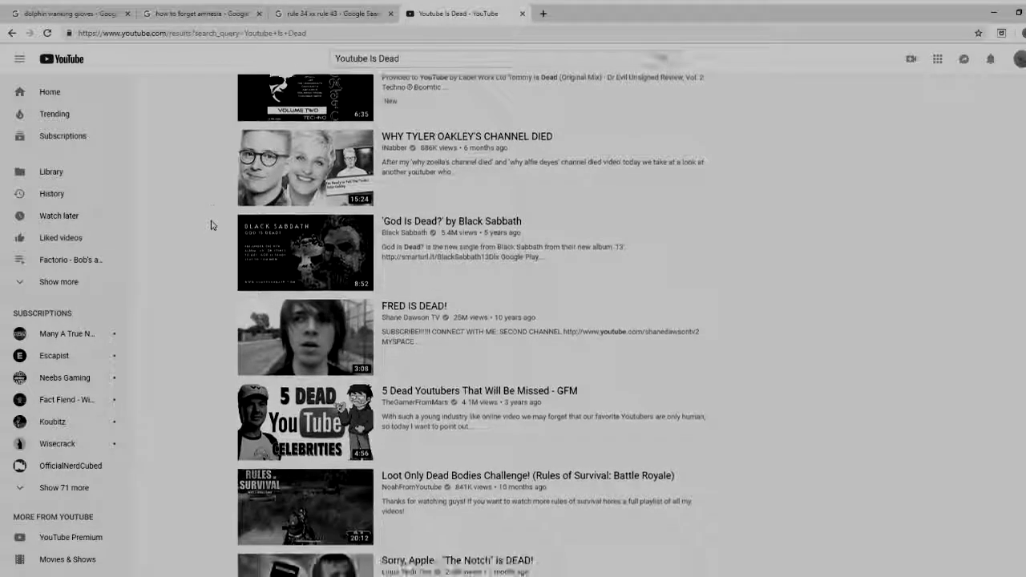
scroll(212, 226, down, 1)
scroll(212, 225, down, 1)
scroll(211, 225, down, 1)
scroll(212, 225, down, 2)
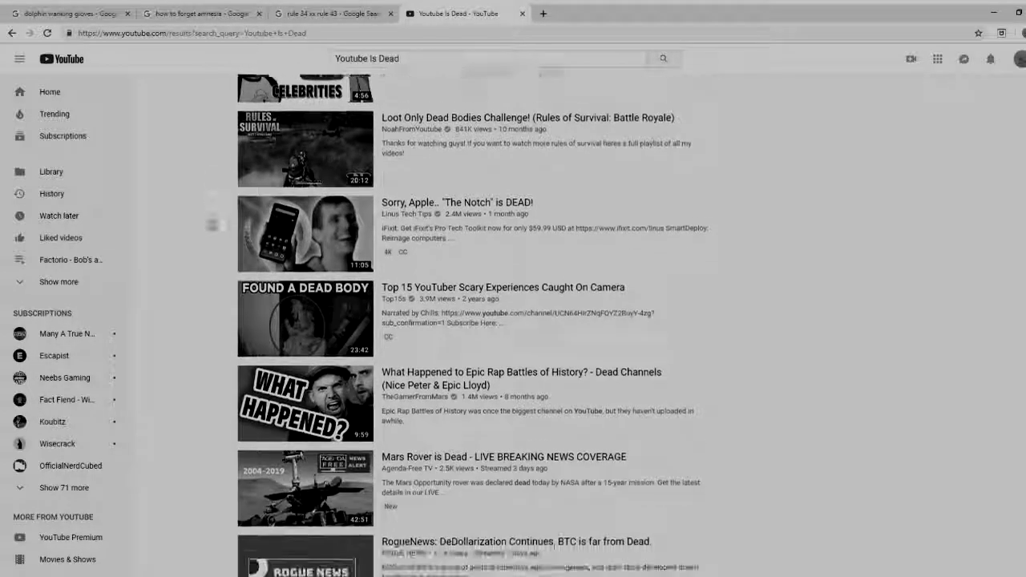
scroll(211, 225, down, 2)
scroll(212, 226, down, 2)
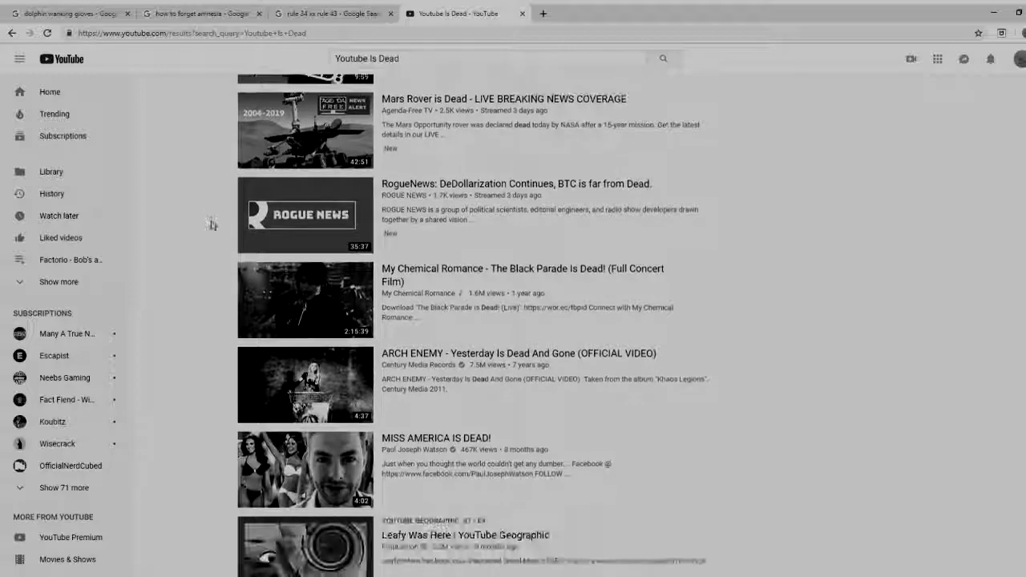
scroll(212, 225, down, 1)
scroll(211, 225, down, 2)
scroll(212, 225, down, 1)
scroll(212, 226, down, 2)
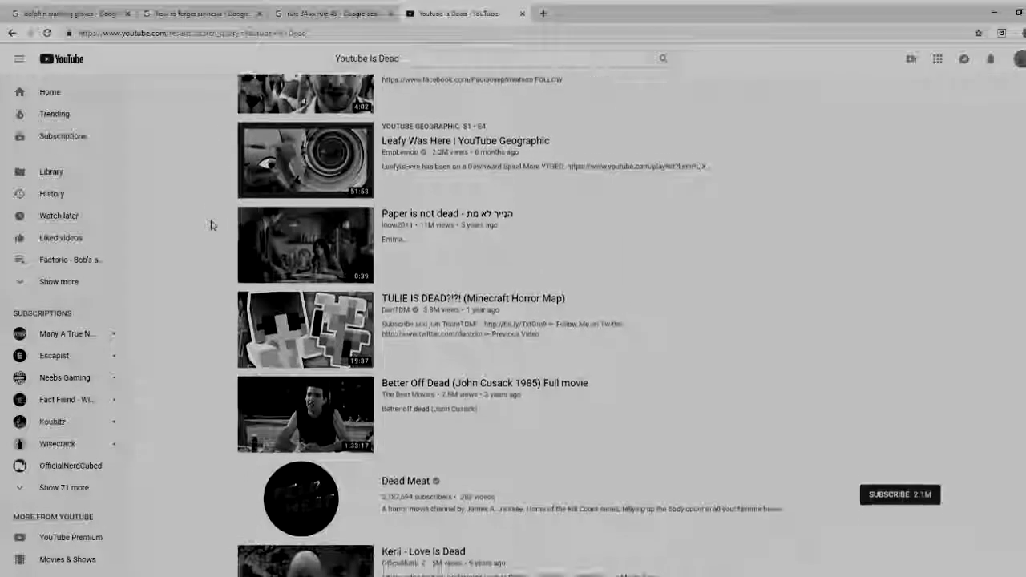
scroll(211, 225, down, 1)
scroll(211, 223, down, 1)
scroll(212, 224, down, 2)
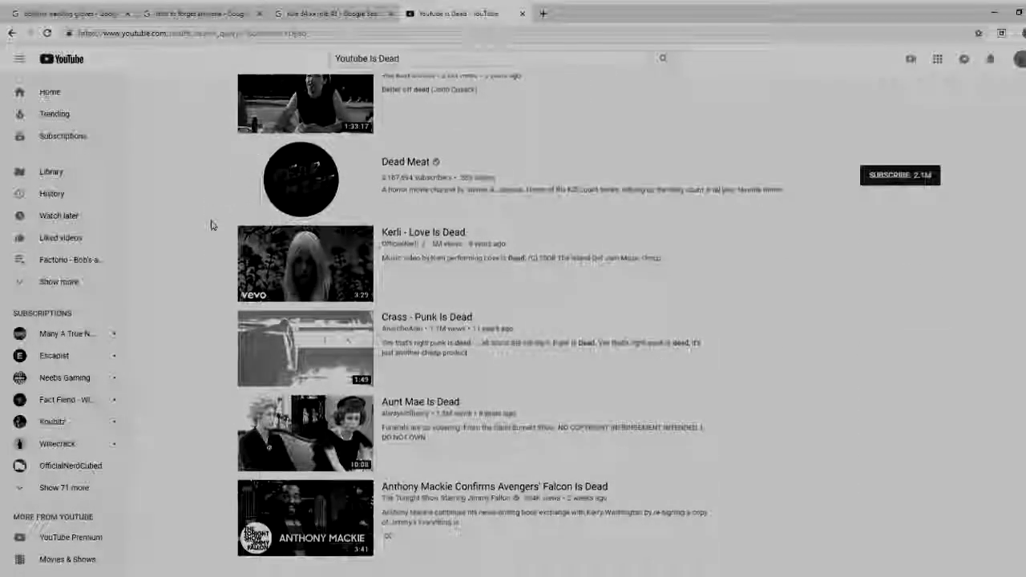
scroll(212, 225, down, 1)
scroll(211, 225, down, 1)
scroll(211, 226, down, 1)
scroll(211, 225, down, 1)
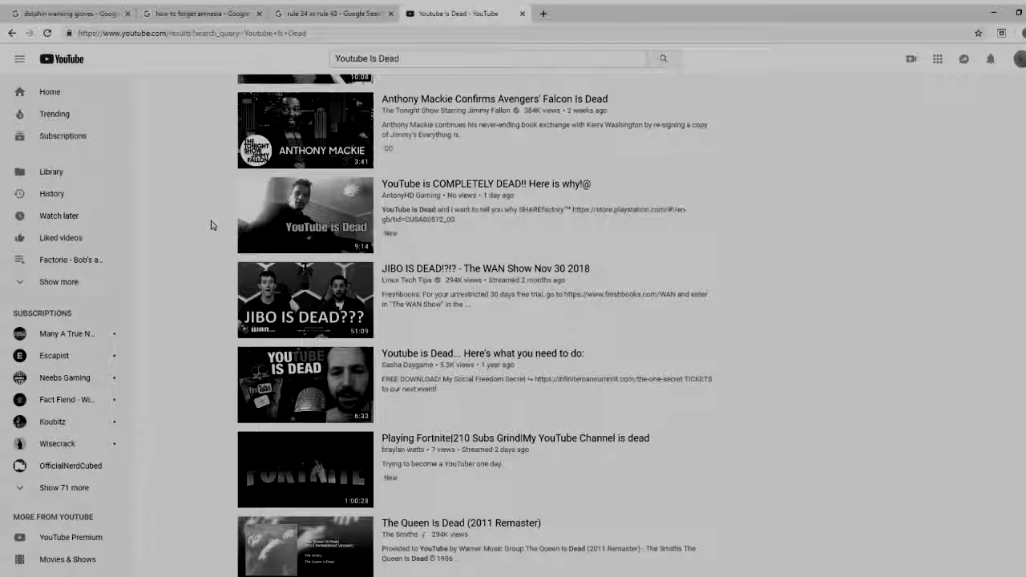
scroll(212, 226, down, 1)
scroll(211, 226, down, 2)
scroll(211, 225, down, 1)
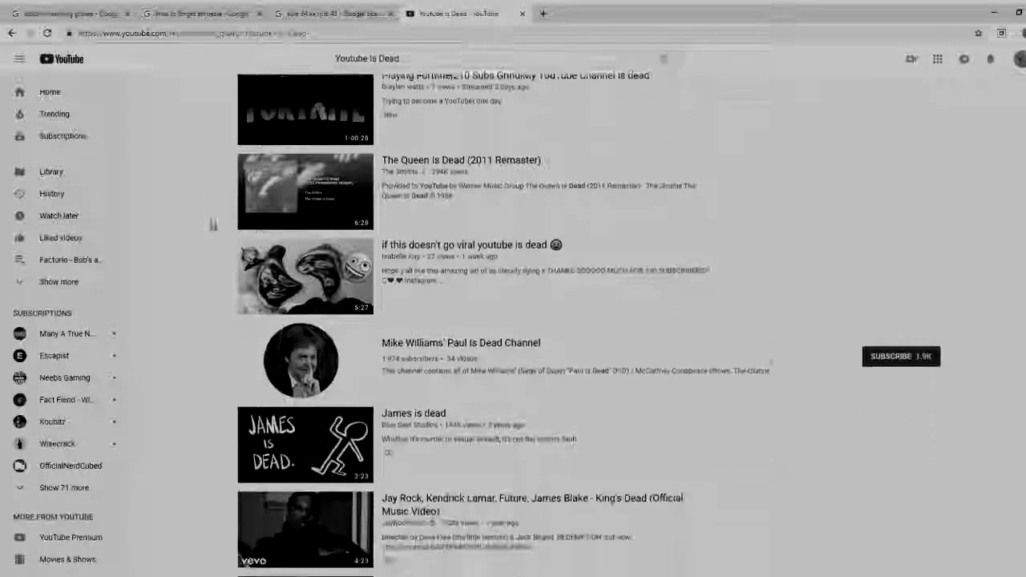
scroll(212, 226, down, 2)
scroll(211, 225, down, 2)
scroll(212, 225, down, 1)
scroll(211, 225, down, 1)
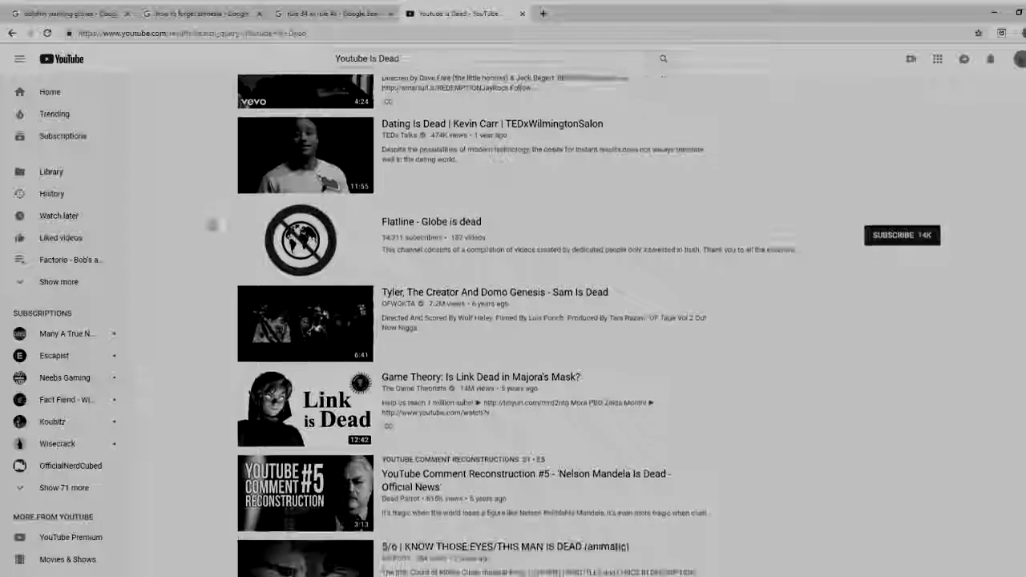
scroll(211, 226, down, 2)
scroll(211, 225, down, 1)
scroll(212, 226, down, 2)
scroll(212, 225, down, 1)
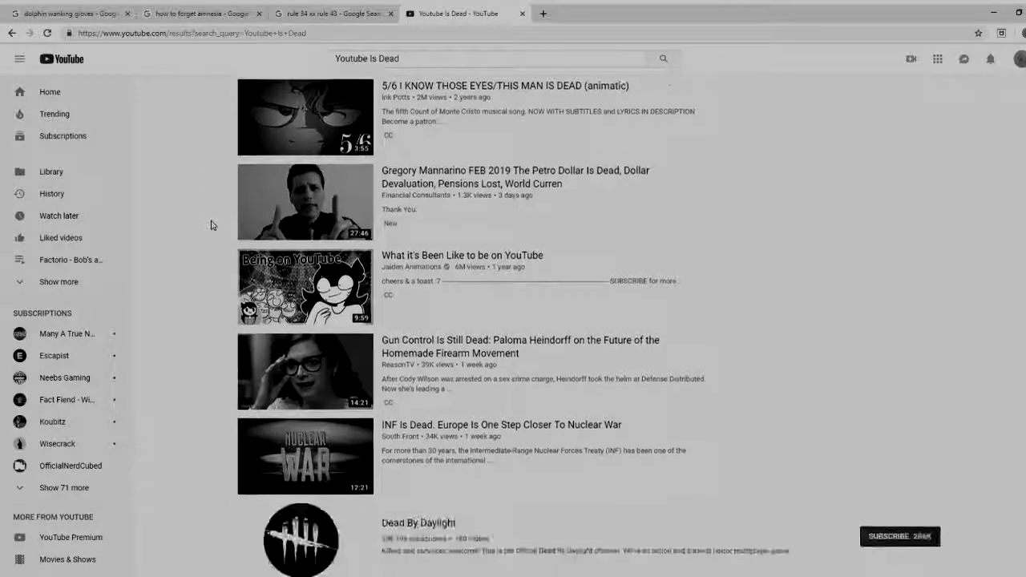
scroll(211, 225, down, 1)
scroll(212, 225, down, 2)
scroll(212, 225, down, 2)
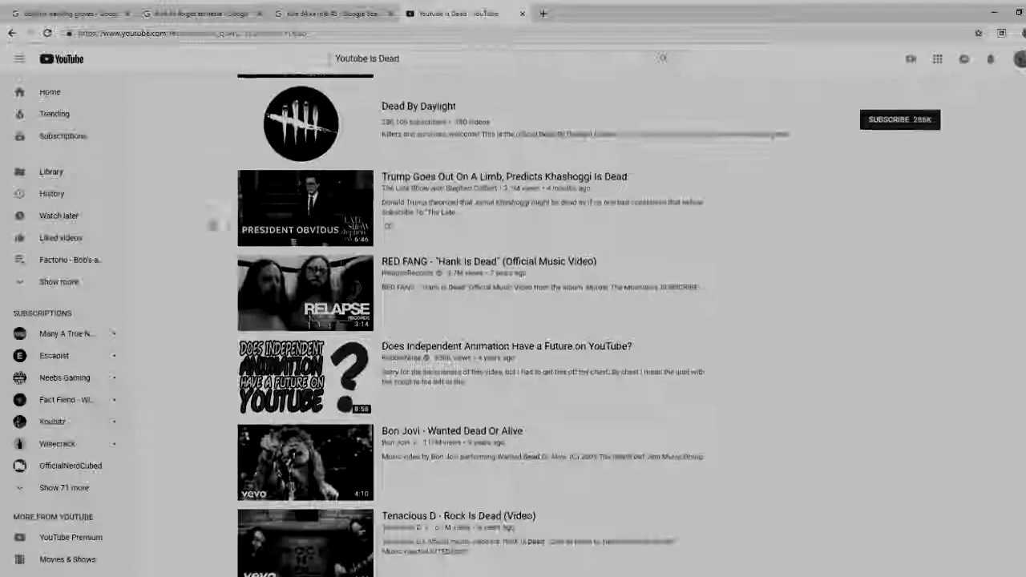
scroll(212, 226, down, 1)
scroll(211, 225, down, 2)
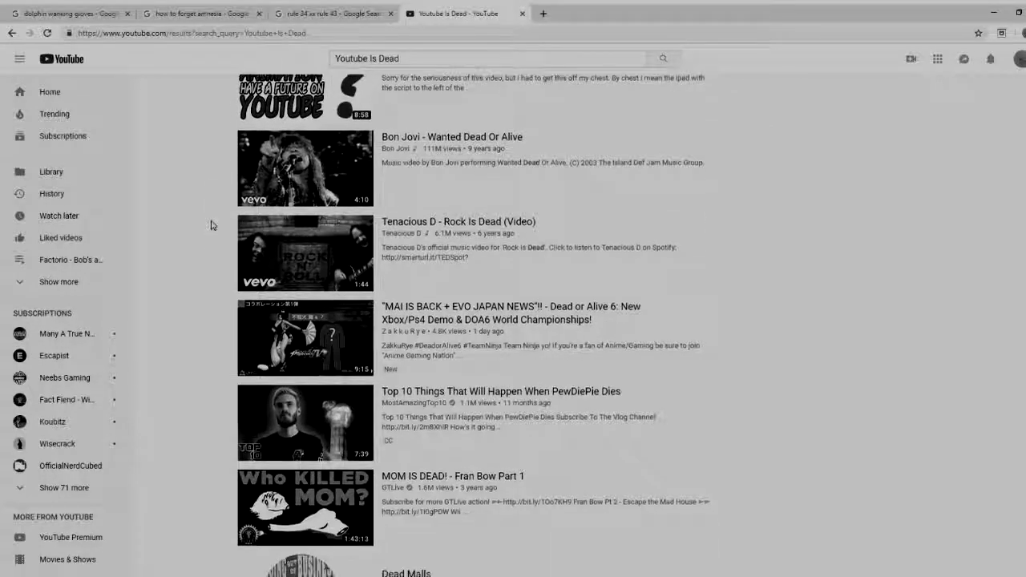
scroll(212, 225, down, 1)
scroll(211, 226, down, 2)
scroll(212, 226, down, 1)
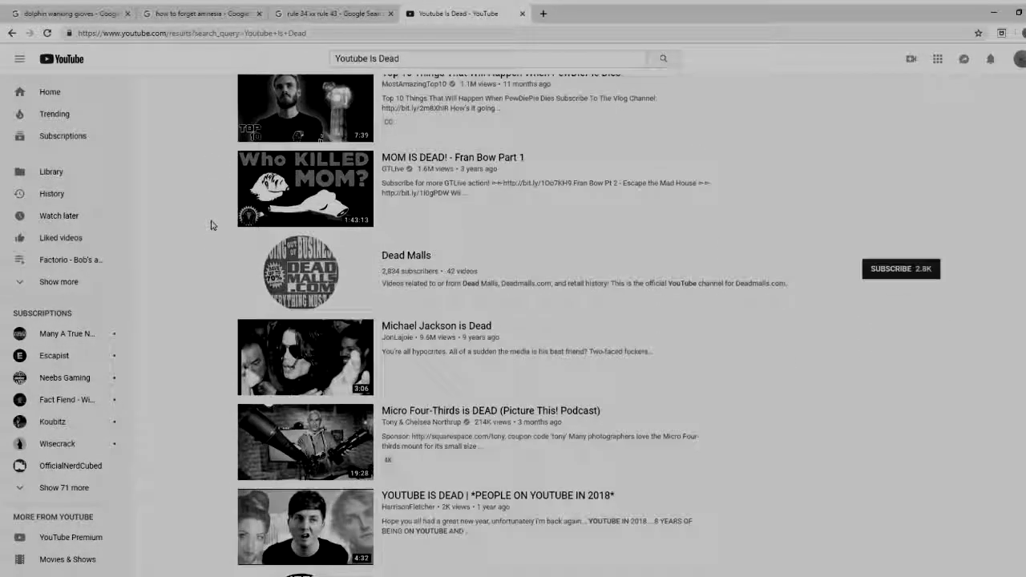
scroll(213, 222, down, 2)
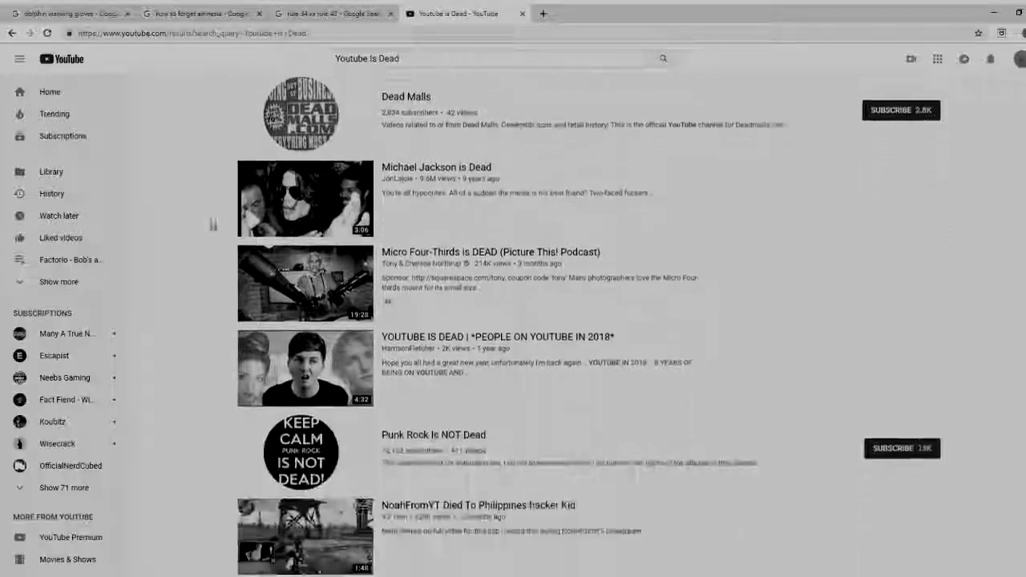